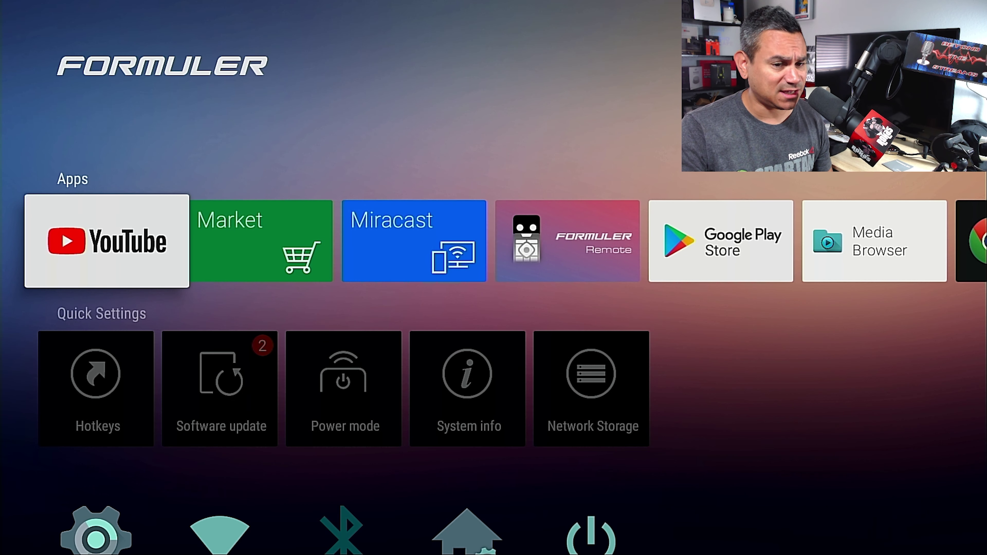
Open Software Update from Quick Settings to see the firmware v10.10.41 and IPTV v10.10.38 updates
key("Right")
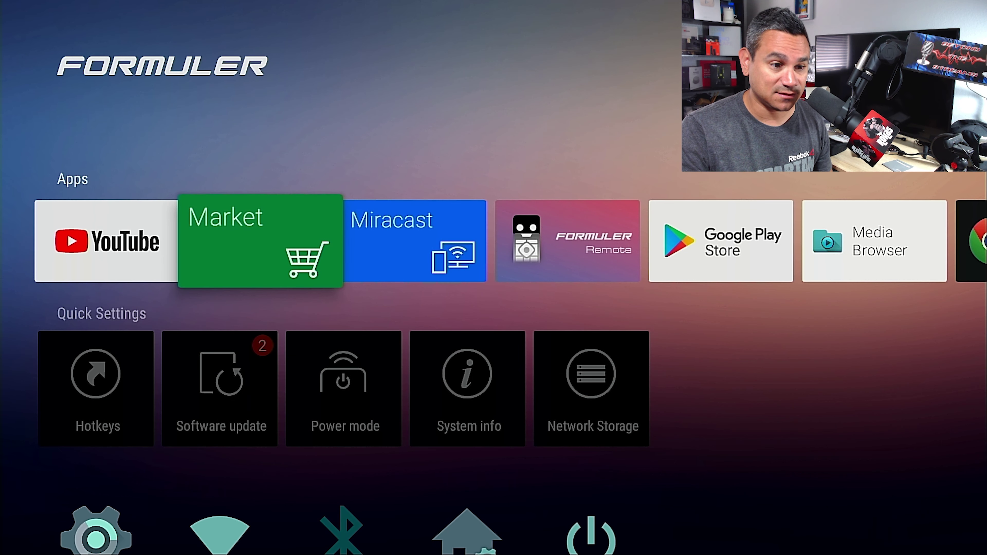
key("Left")
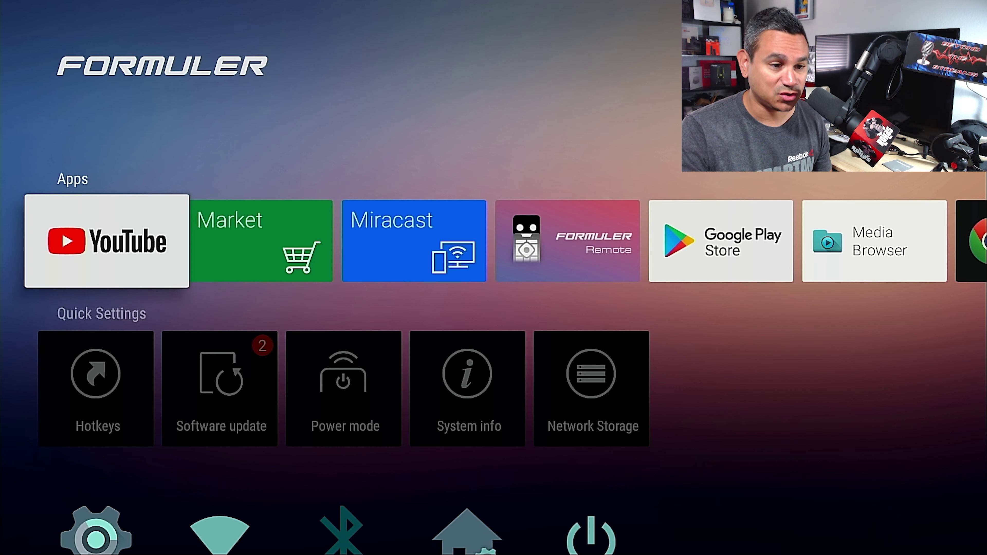
key("Down")
key("Down")
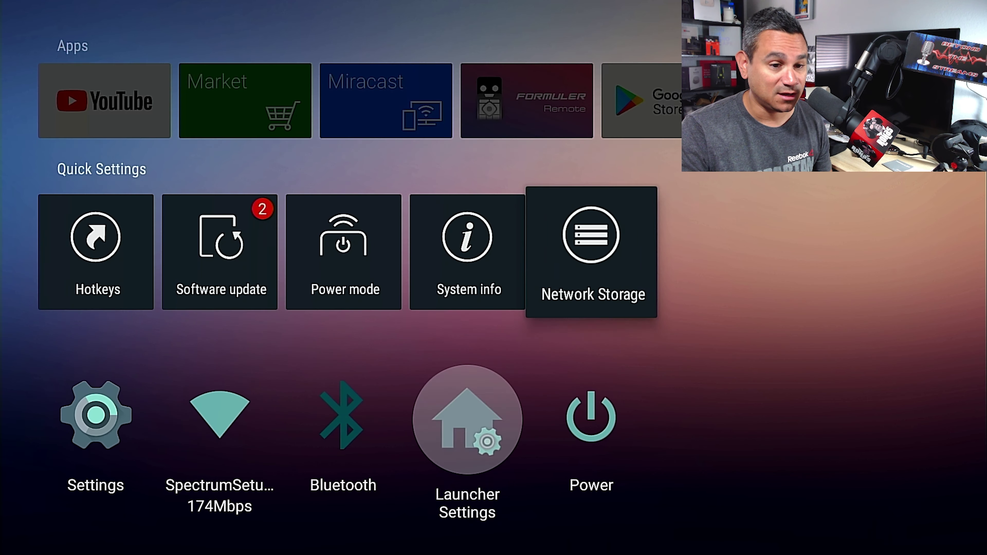
key("Left")
key("Up")
key("Left")
key("Left")
key("Left")
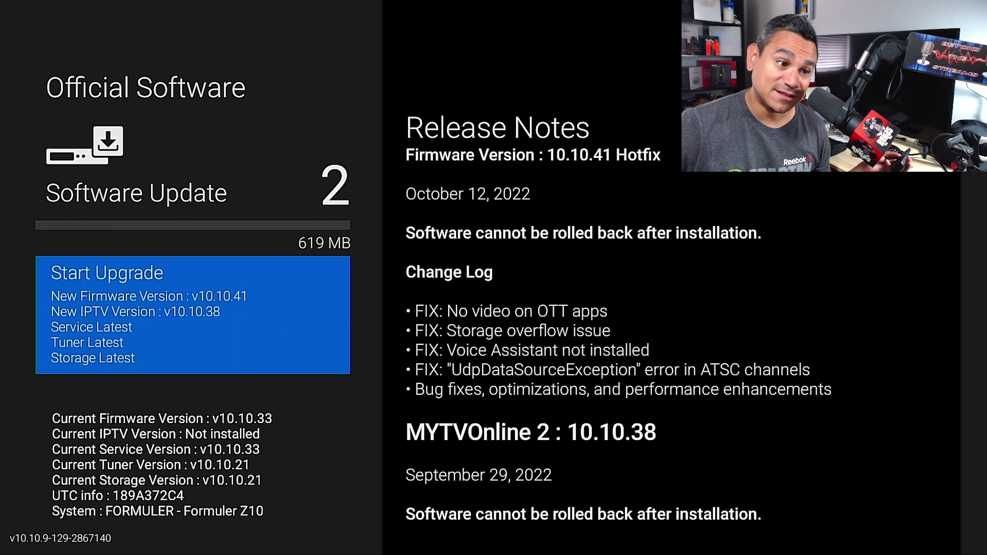
Start the firmware v10.10.41 and IPTV v10.10.38 upgrade and let the box install and restart
key("Down")
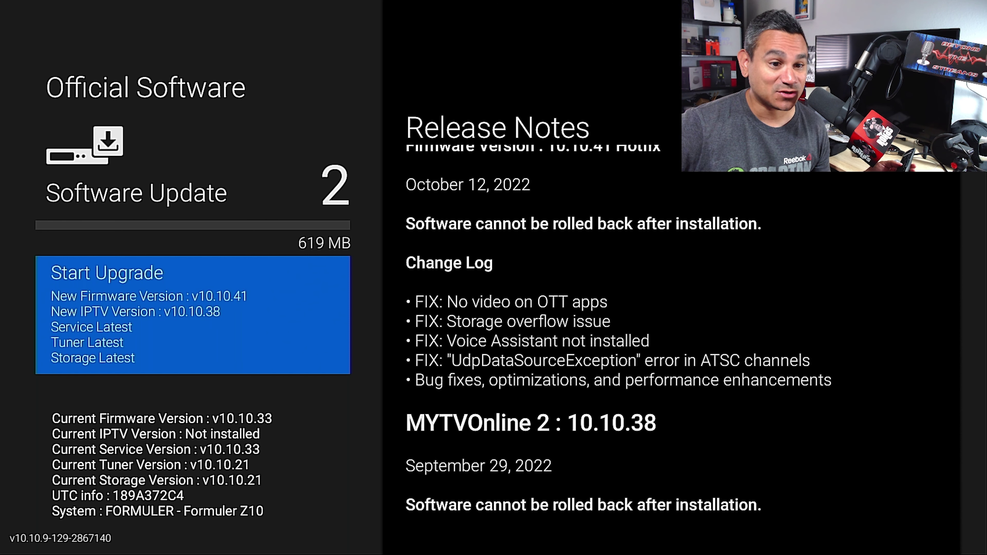
key("Return")
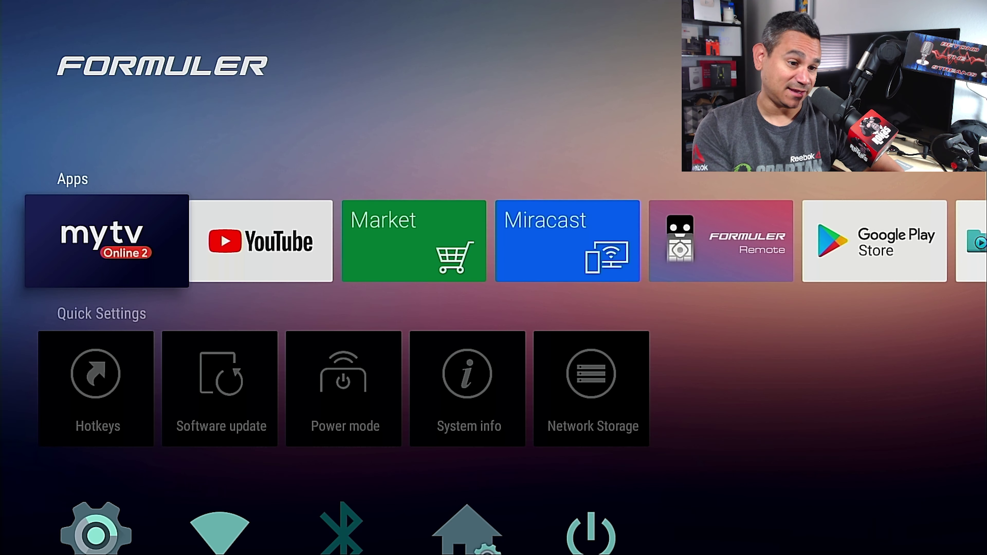
Launch the Market app from the home screen's Apps row
left_click(261, 241)
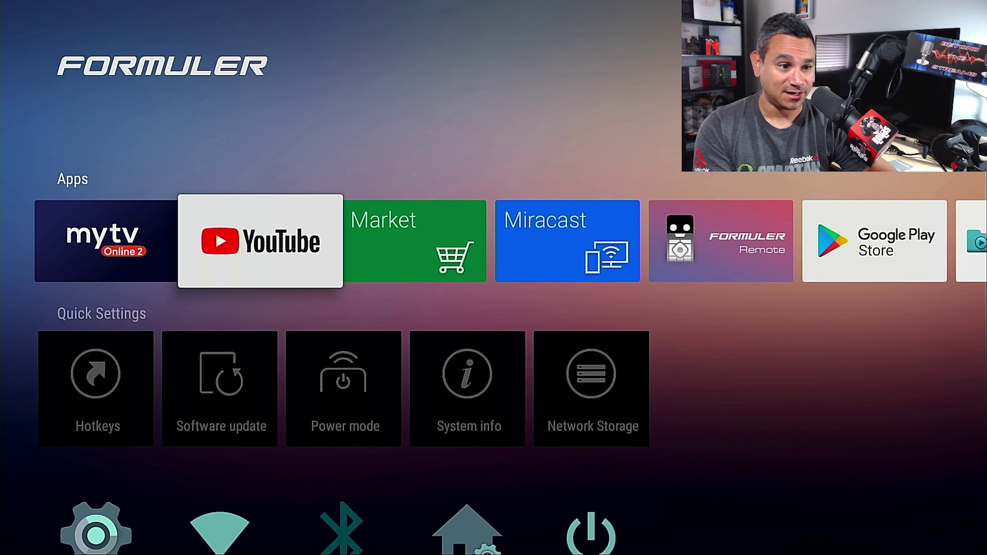
key("Right")
key("Right")
key("Right")
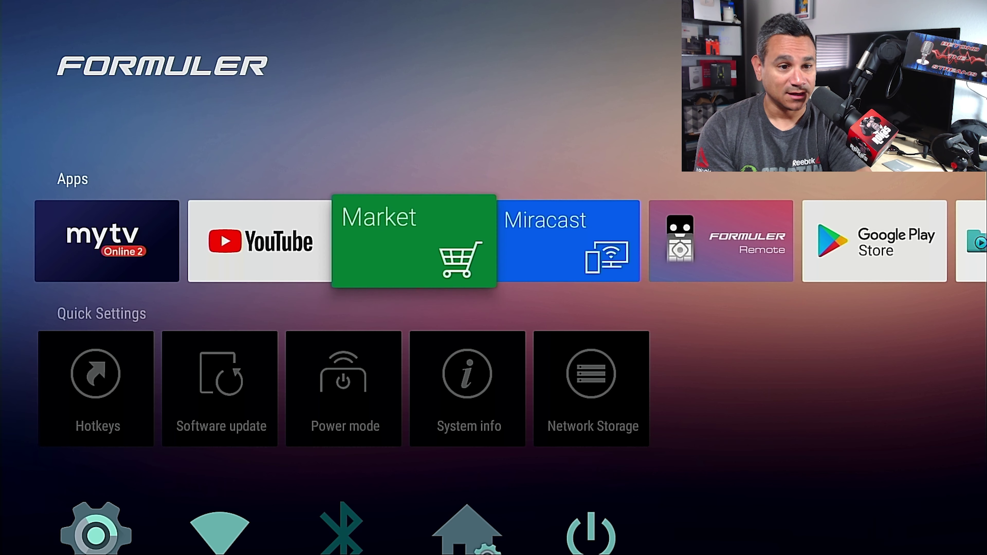
key("Right")
key("Right")
key("Right")
key("Left")
key("Left")
key("Left")
key("Left")
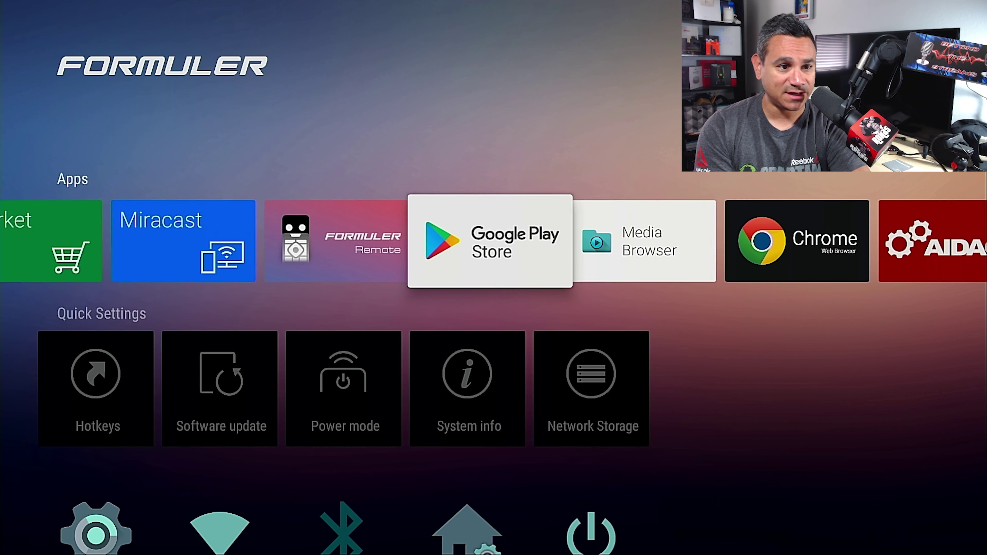
key("Left")
key("Return")
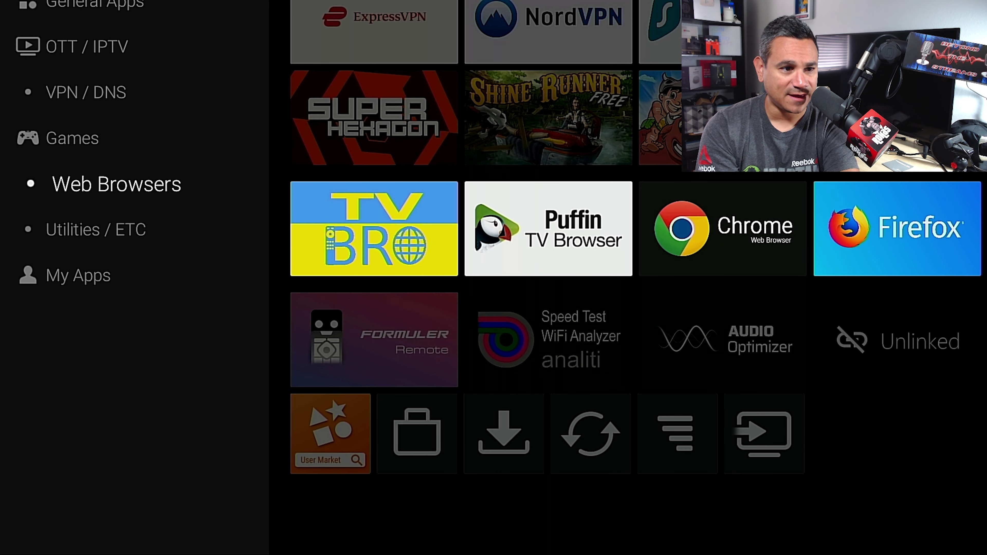
Start downloading the Formuler Remote 1.2.8-r215 update (14.7 MB), then leave its details page
key("Down")
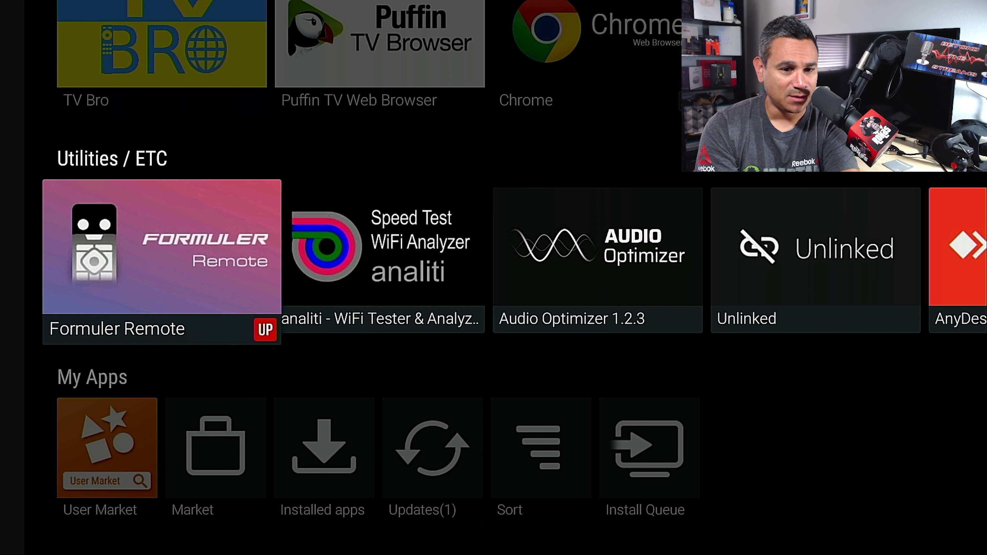
key("Return")
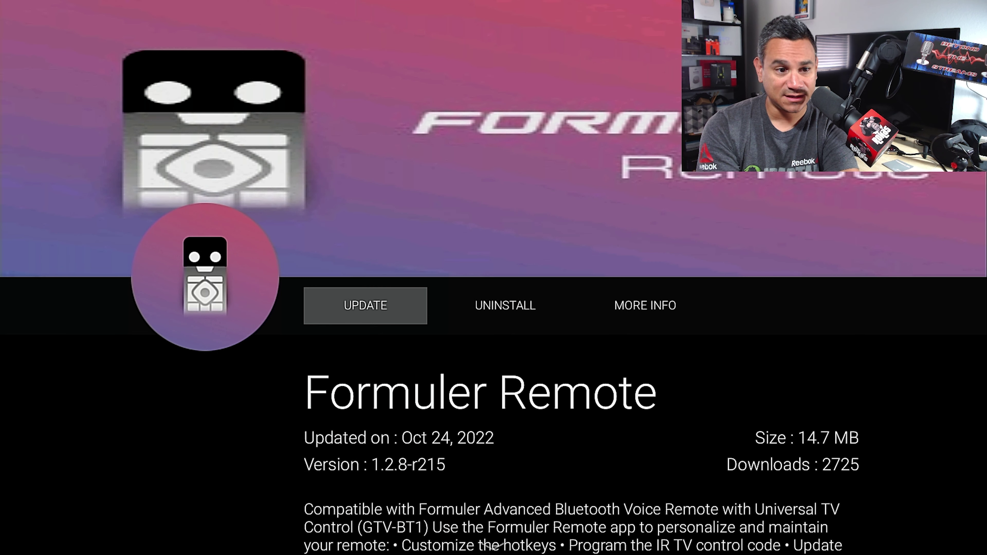
key("Right")
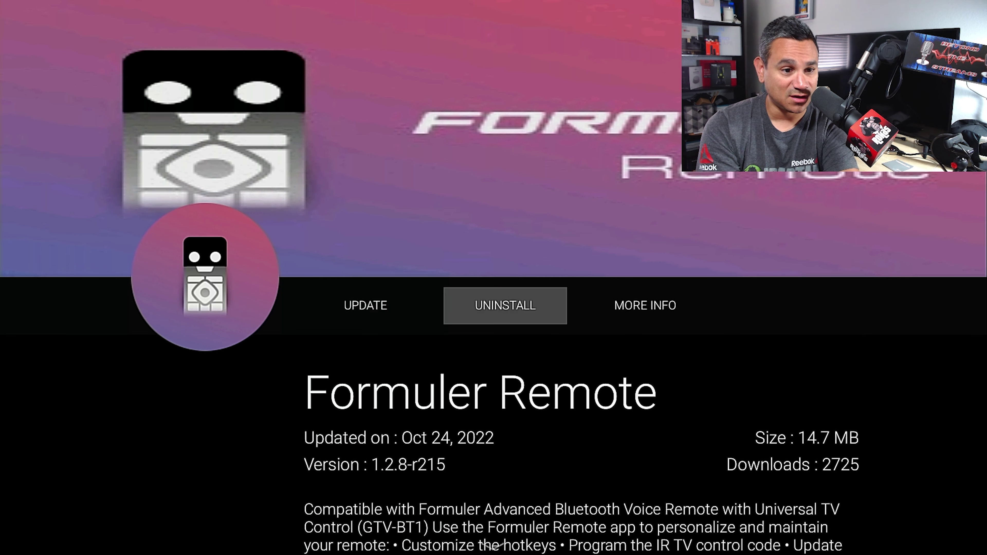
key("Left")
key("Return")
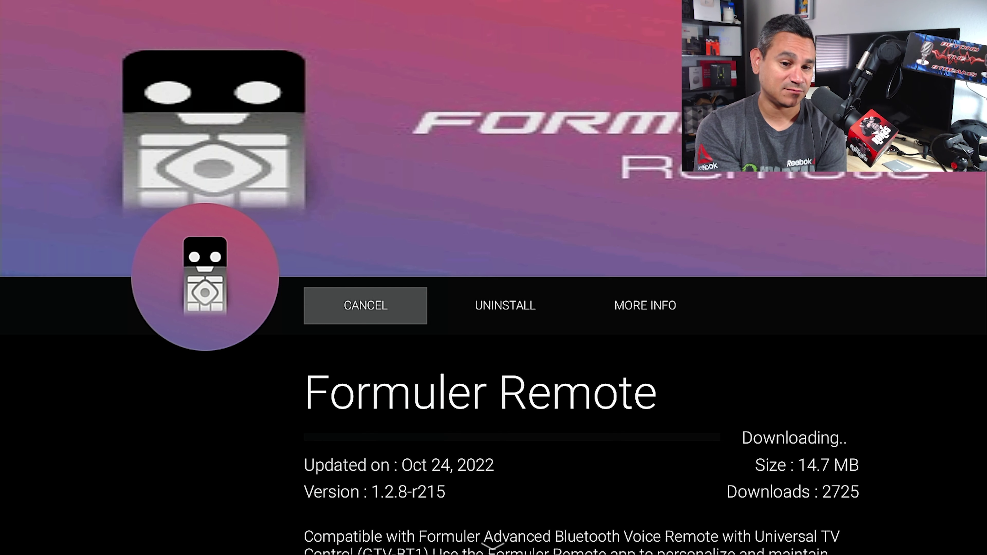
key("Escape")
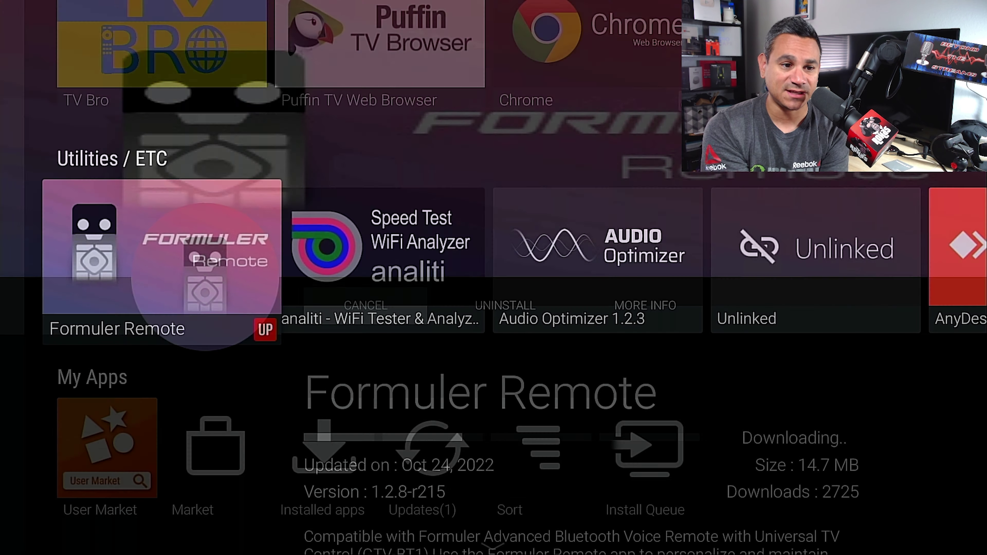
Install the pending Formuler Remote update from My Apps > Updates(1)
key("Down")
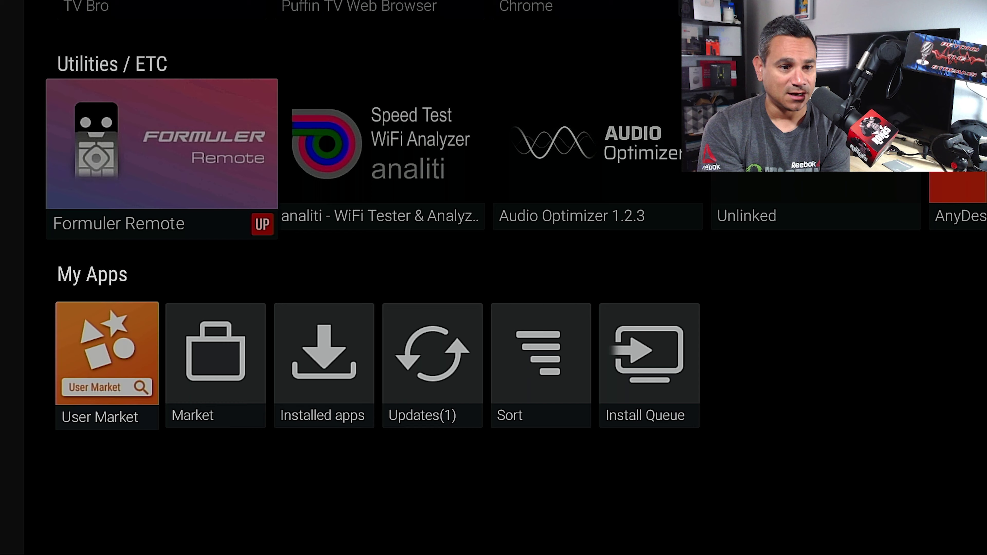
key("Right")
key("Right")
key("Right")
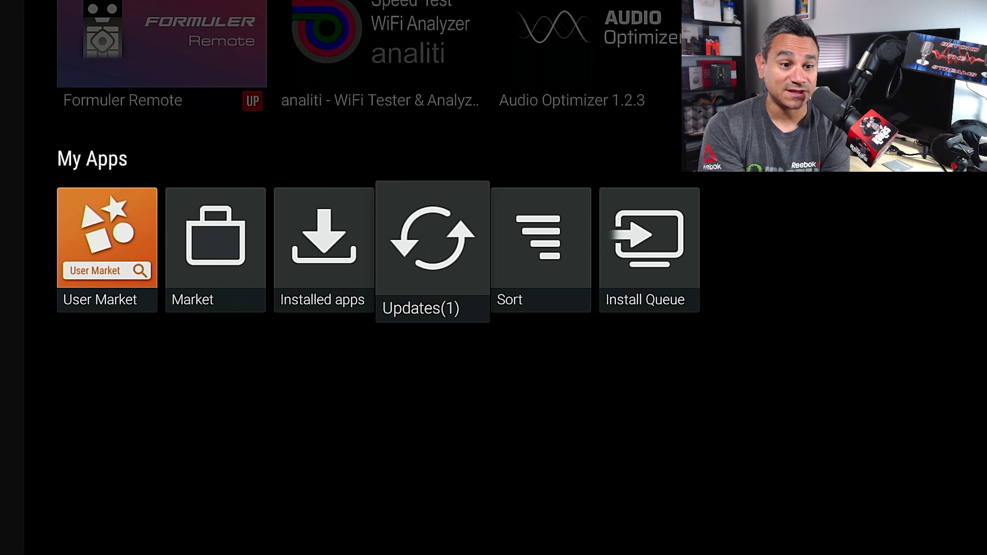
key("Return")
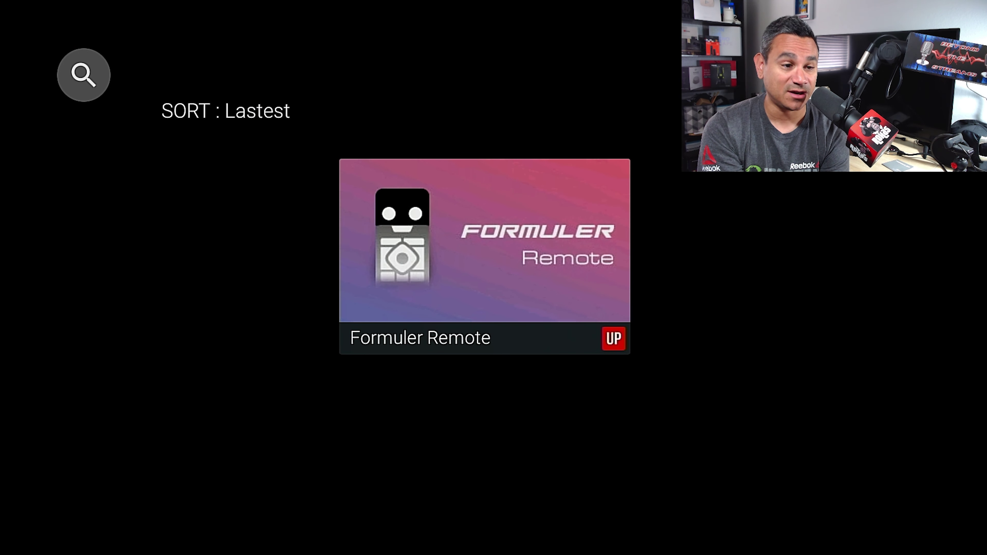
key("Return")
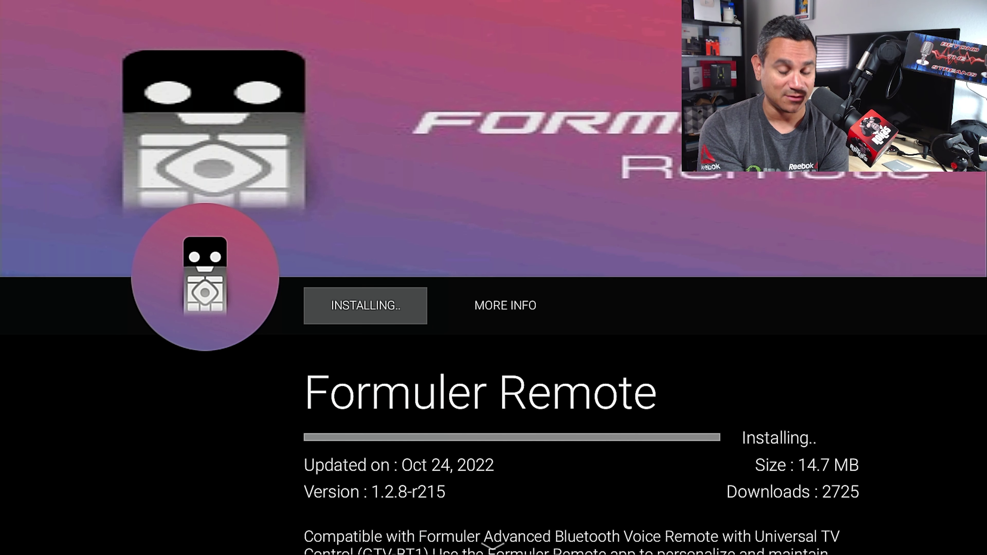